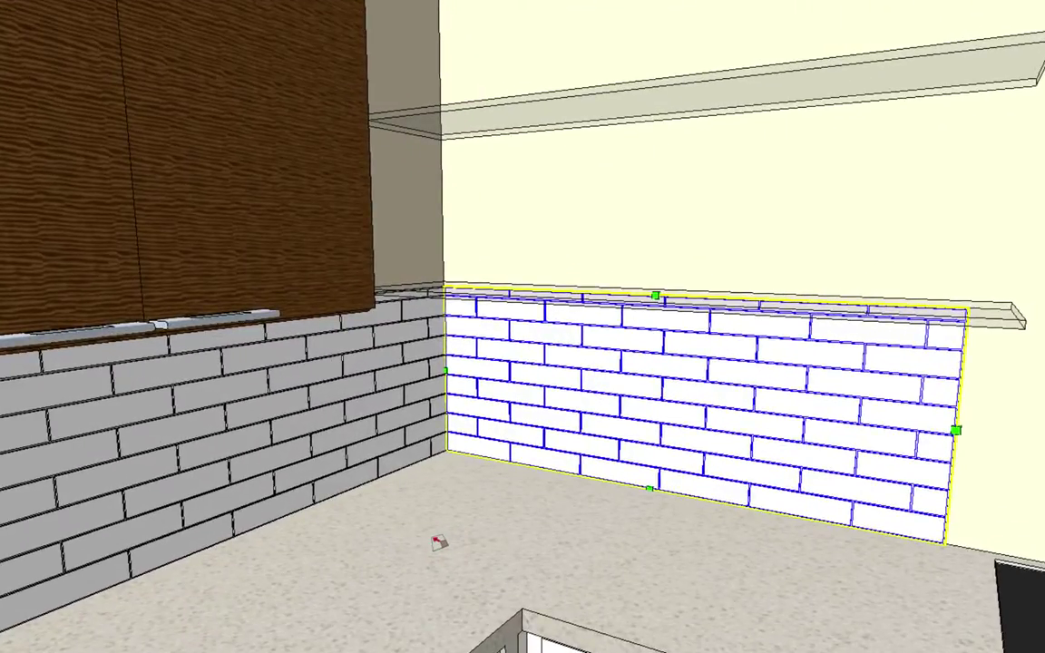
Step: Scale the selected backsplash tile panel horizontally to about 54.7" wide, extending its free end toward the cooktop
middle_click_drag(572, 497, 504, 472)
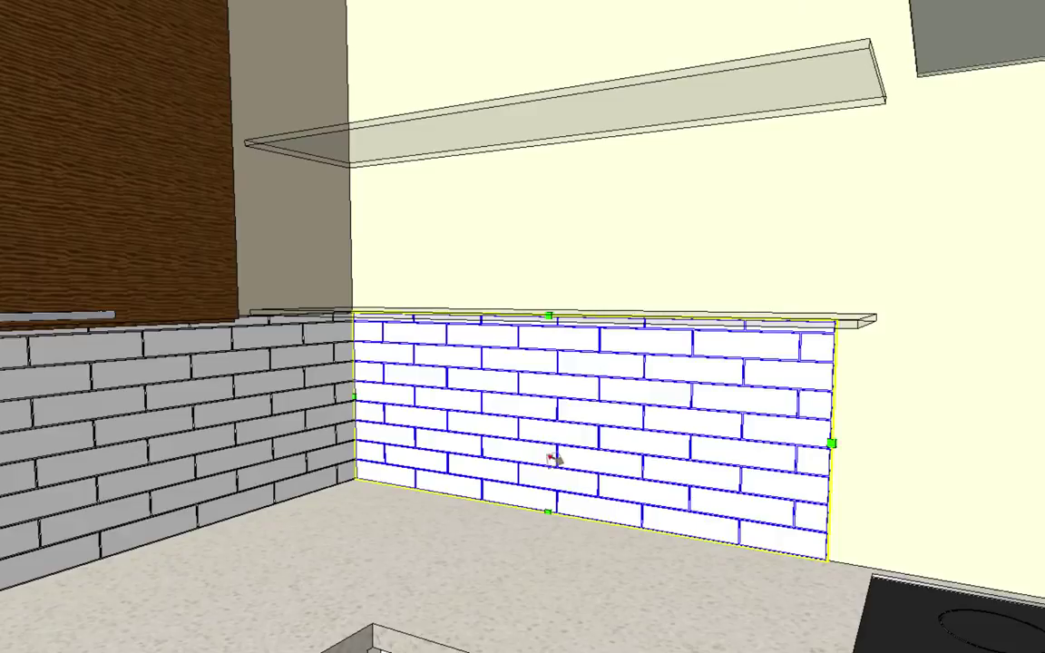
middle_click_drag(563, 458, 555, 486)
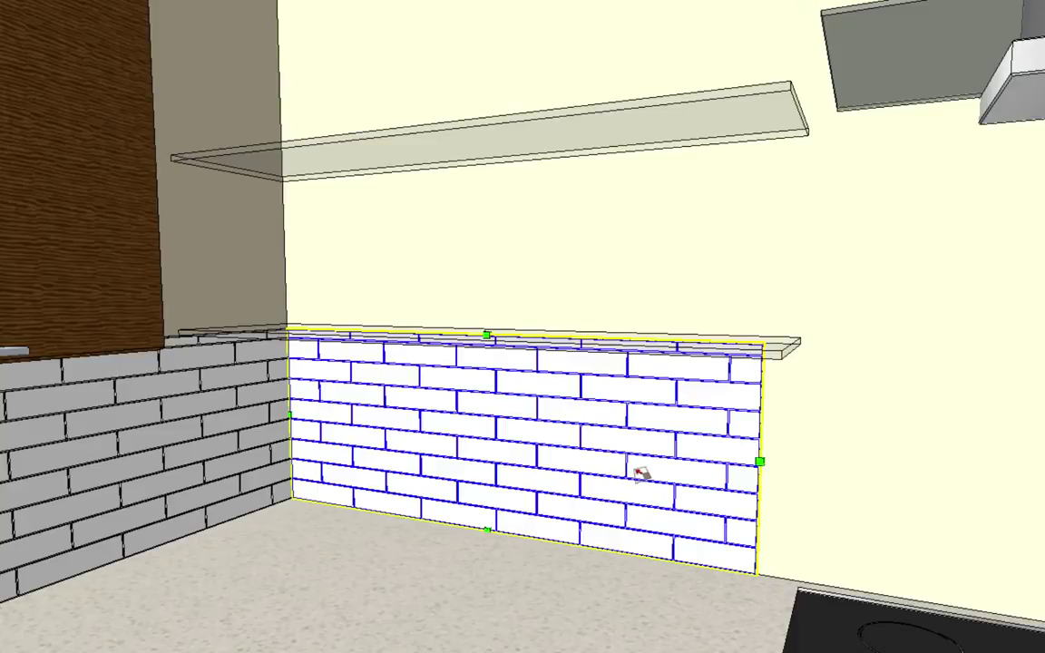
middle_click_drag(644, 473, 651, 493)
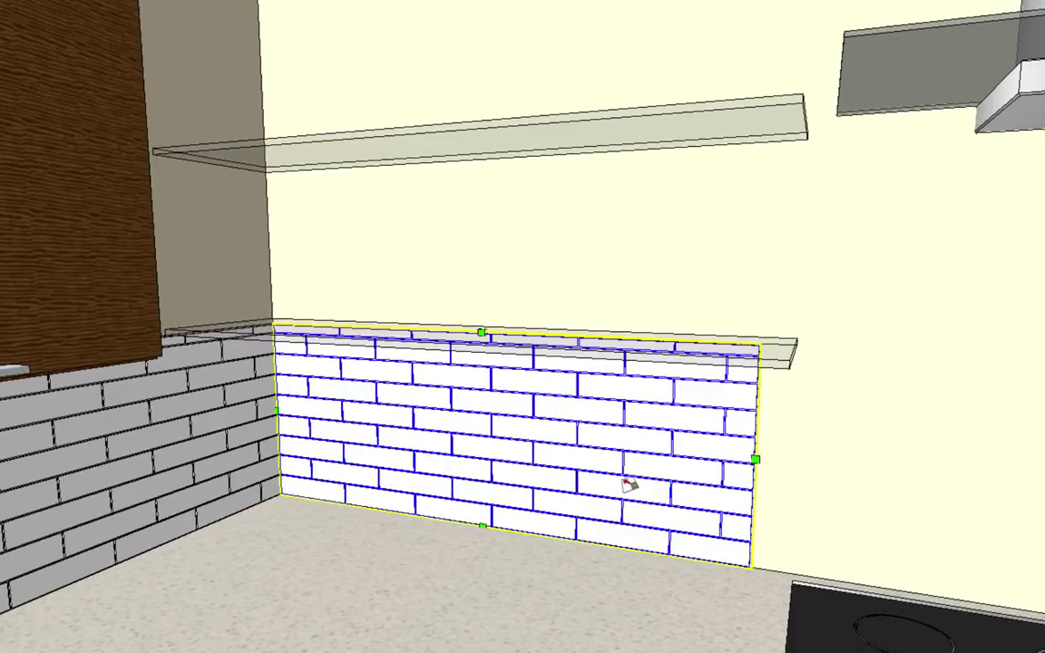
left_click(524, 418)
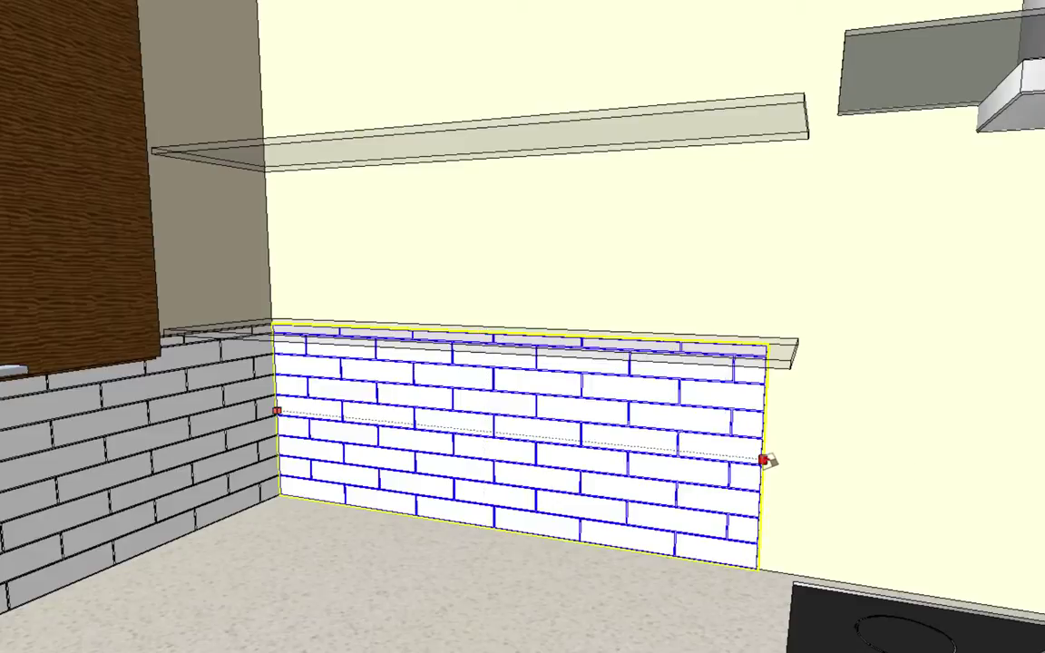
left_click_drag(769, 462, 869, 472)
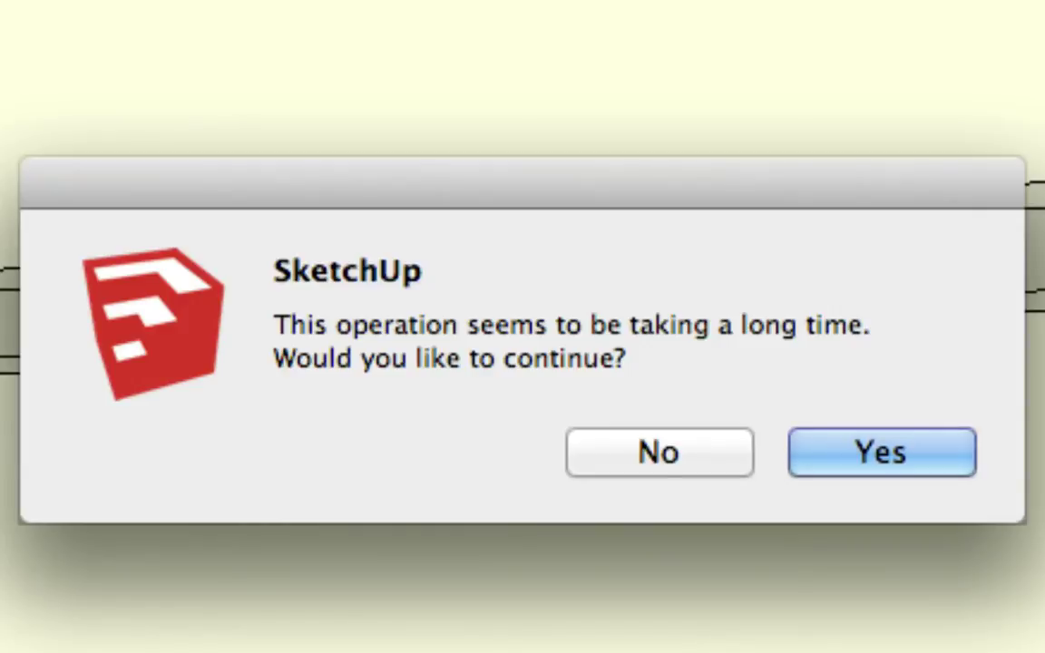
left_click(925, 451)
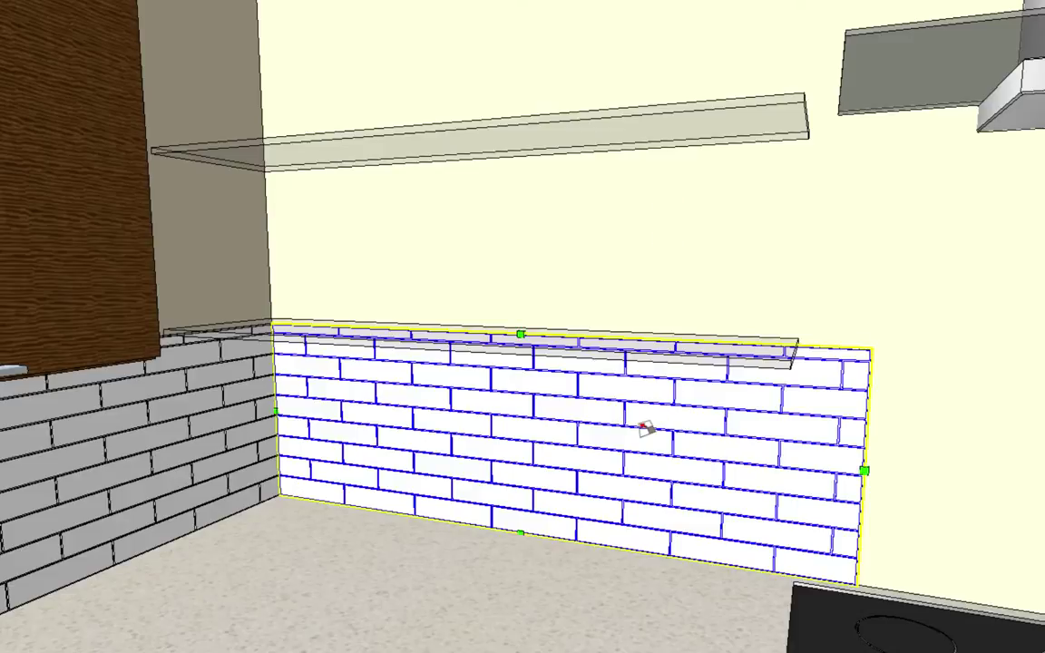
Step: Open the dynamic component options for the selected backsplash tile panel
middle_click_drag(642, 478, 651, 408)
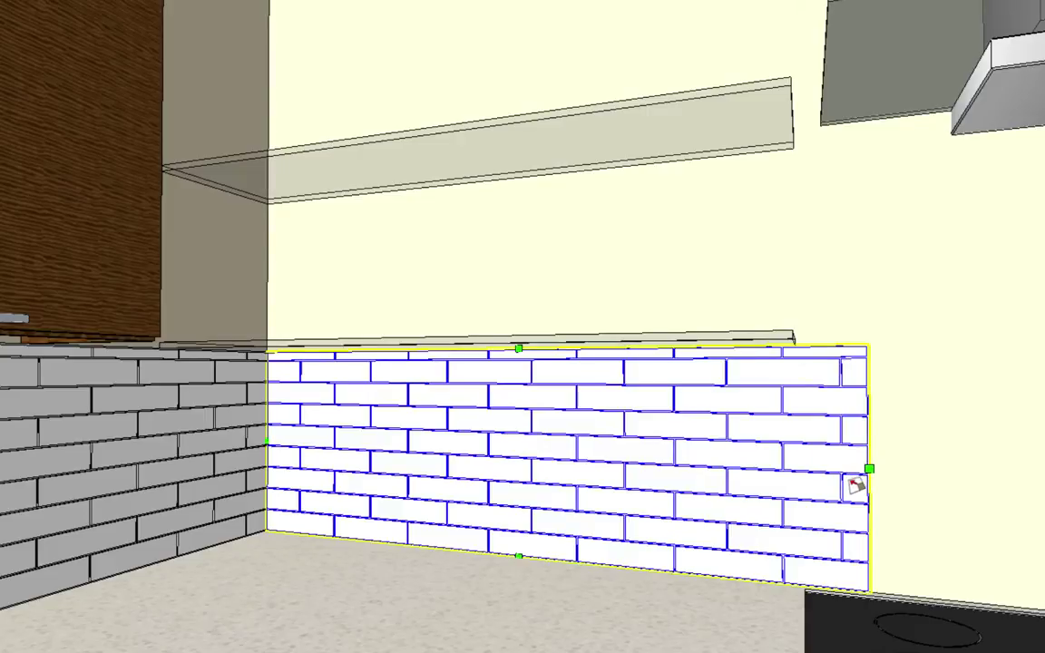
scroll(857, 486, "up", 3)
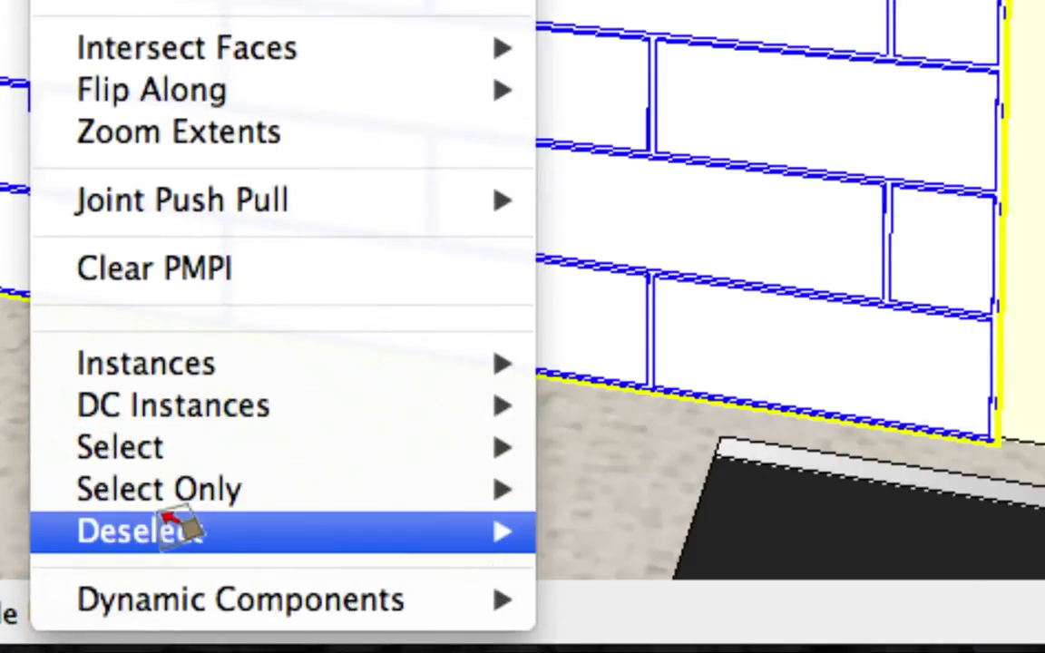
mouse_move(420, 613)
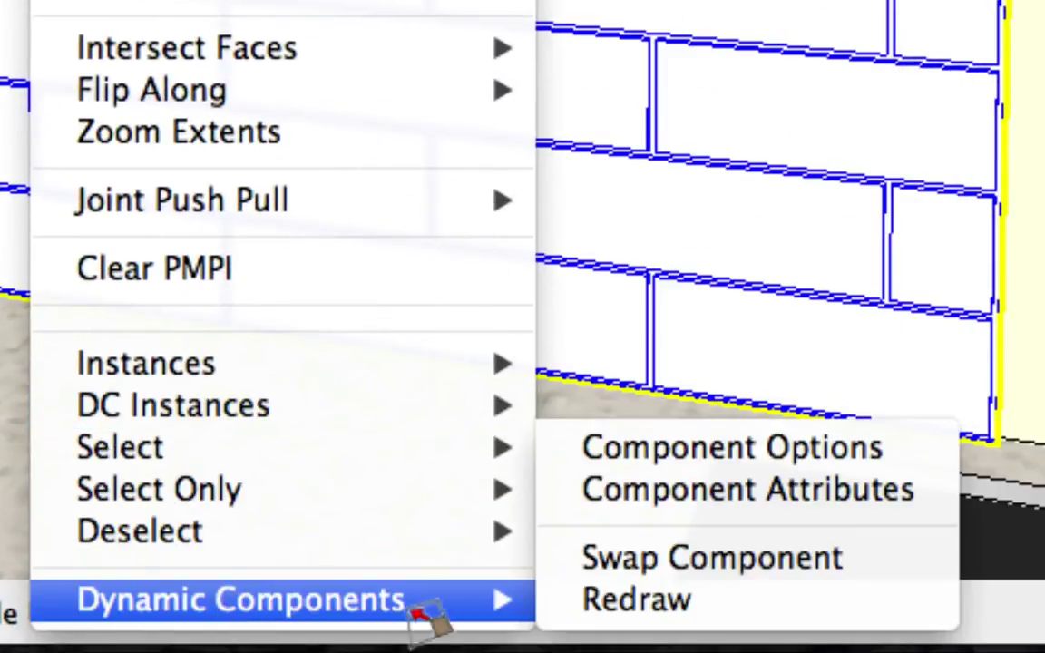
left_click(726, 449)
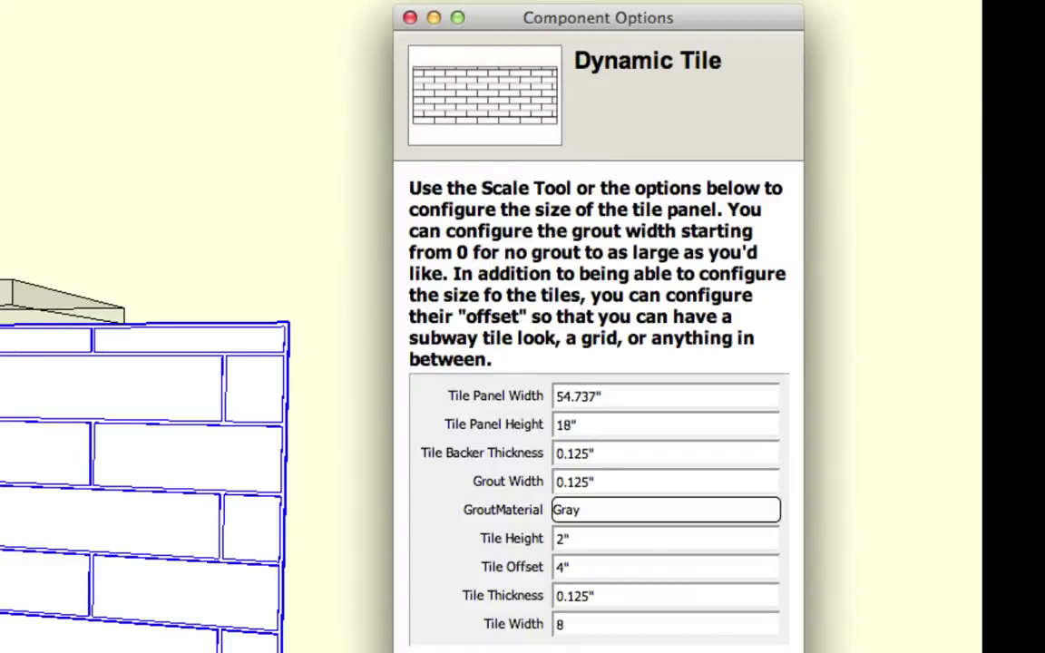
Step: Examine the tile panel's free edge up close for its backer thickness, tile thickness and grout gaps
middle_click_drag(136, 471, 186, 481)
scroll(136, 454, "down", 2)
middle_click_drag(137, 454, 198, 505)
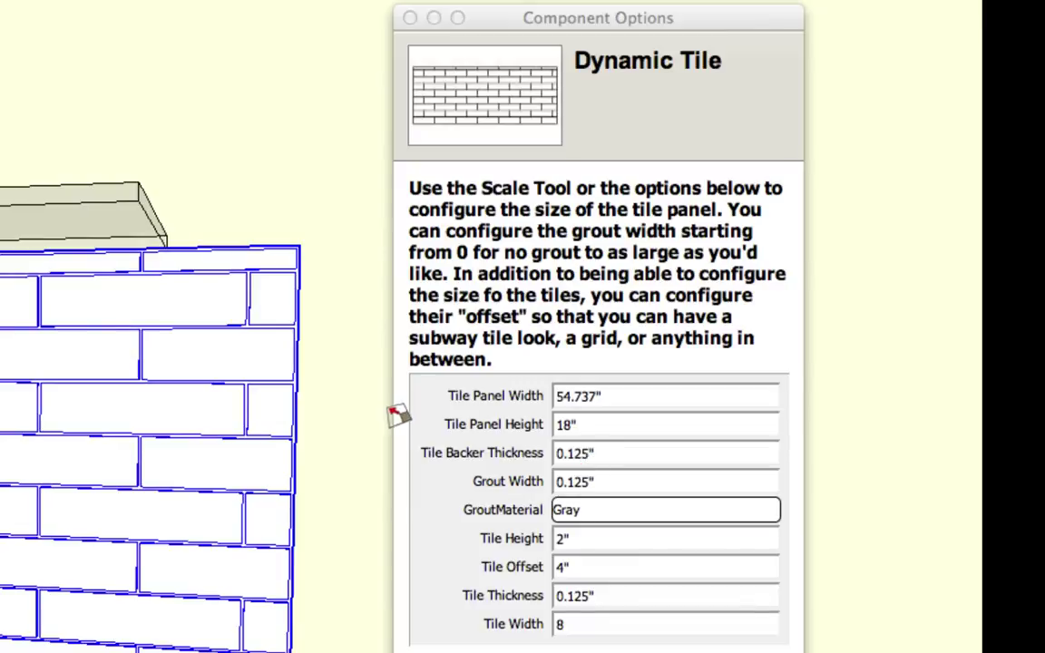
middle_click_drag(301, 363, 82, 336)
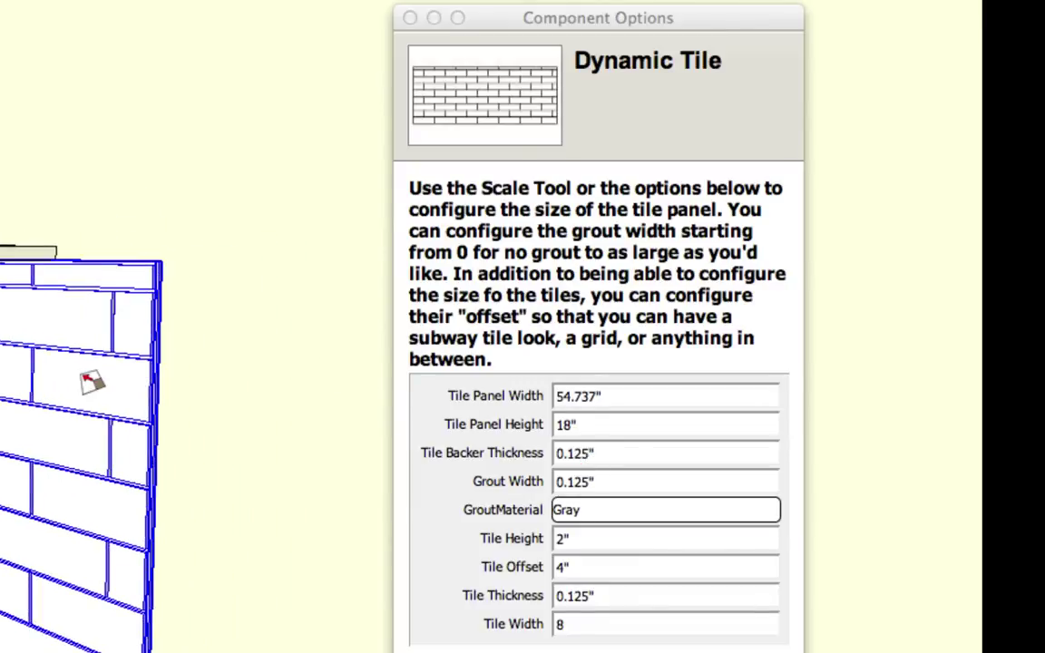
middle_click_drag(73, 381, 38, 367)
scroll(94, 352, "up", 8)
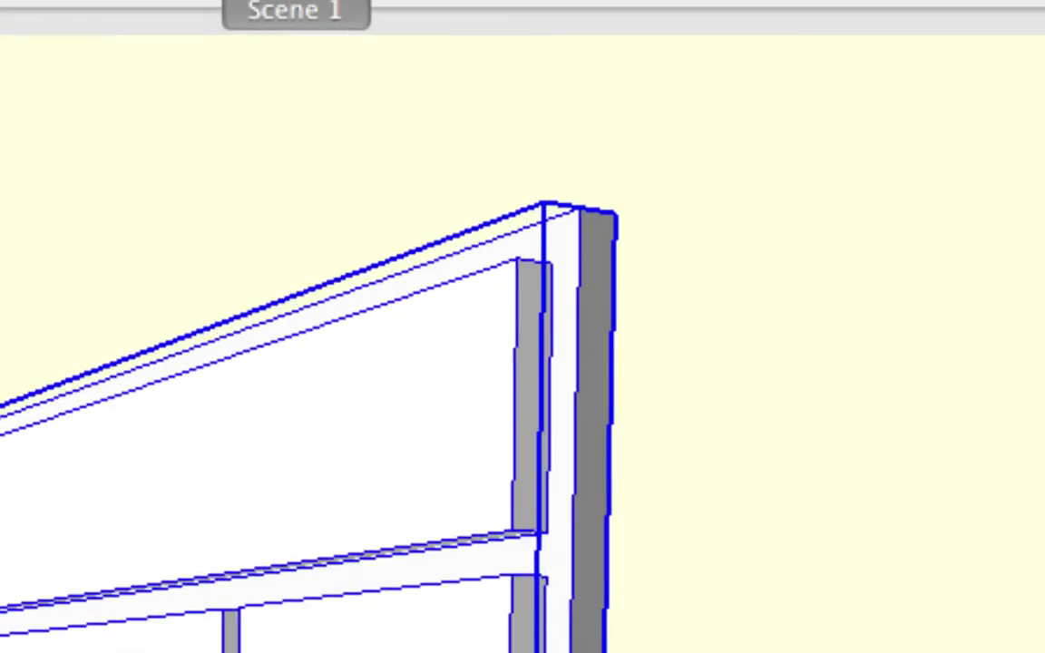
scroll(540, 635, "up", 1)
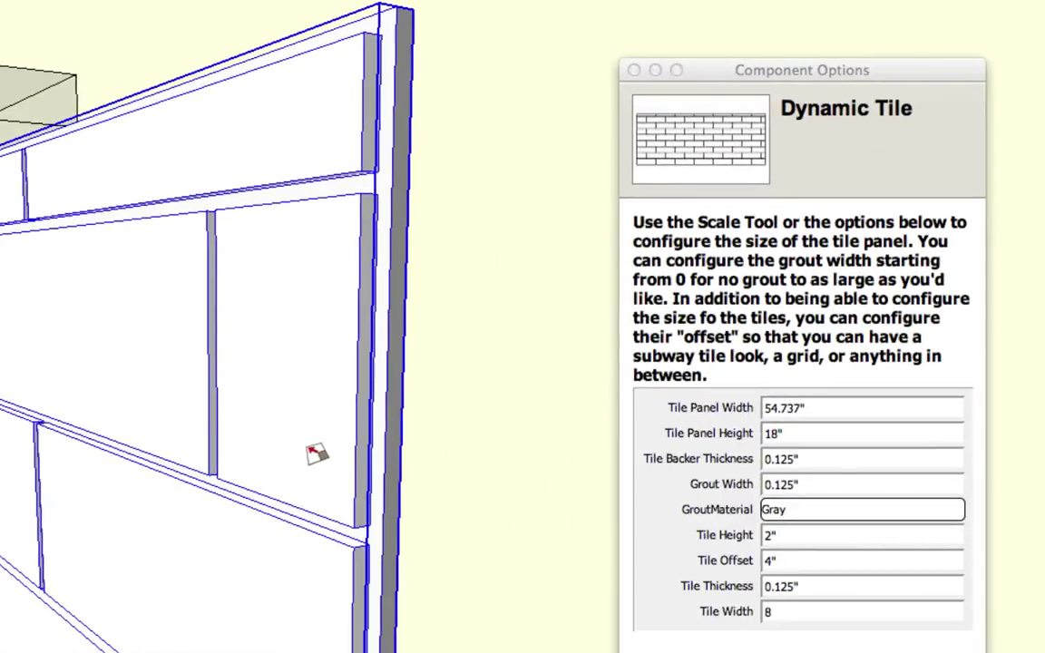
middle_click_drag(302, 463, 355, 233)
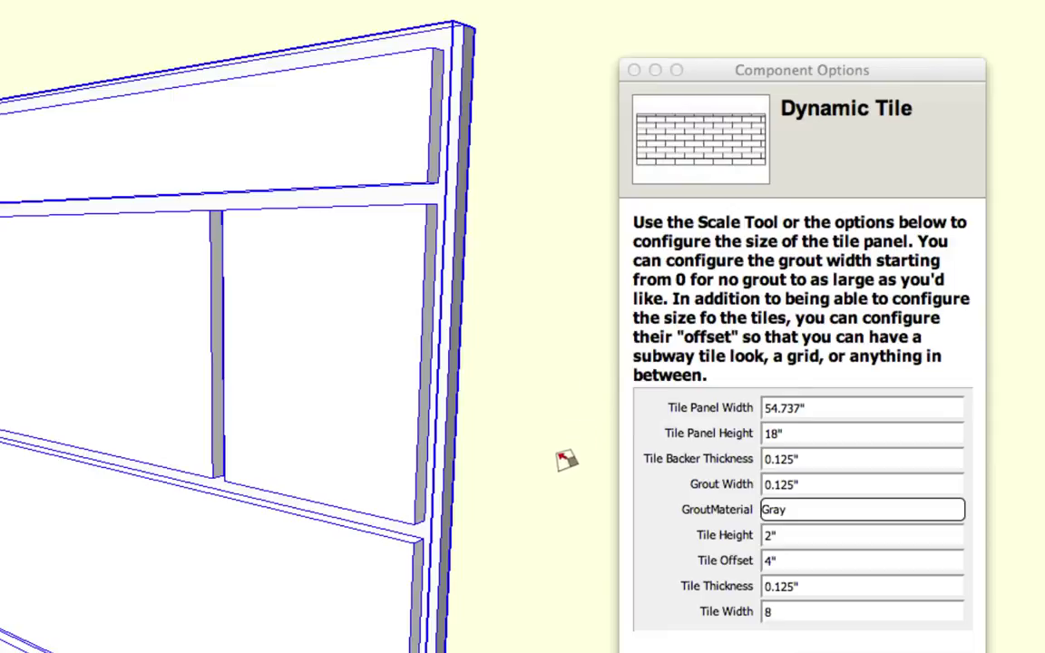
Step: Check the available grout material choices for the tile panel, keeping Gray
left_click(826, 517)
left_click(826, 518)
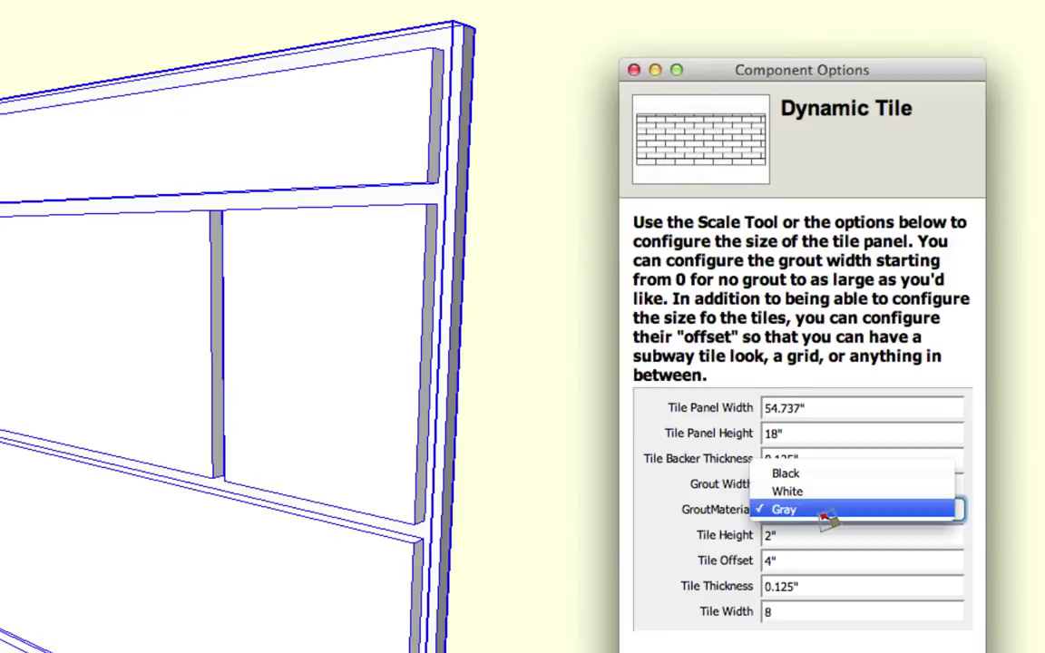
left_click(640, 577)
Step: Set the tile width of the backsplash panel to 12
middle_click_drag(129, 485, 320, 470)
scroll(320, 469, "down", 8)
middle_click_drag(46, 649, 120, 563, "shift")
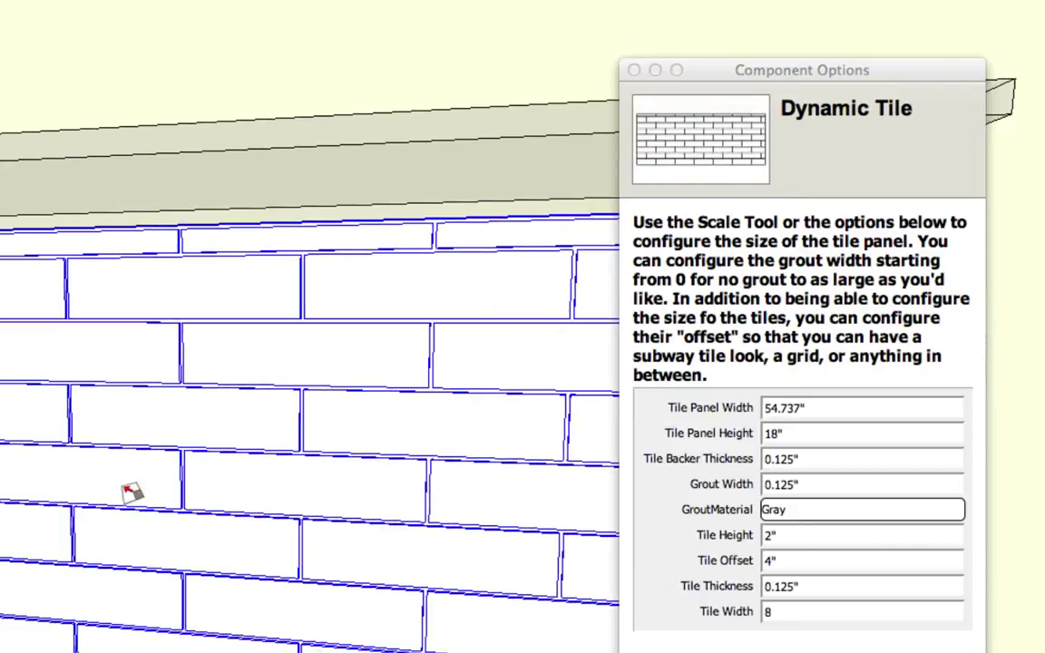
left_click(803, 614)
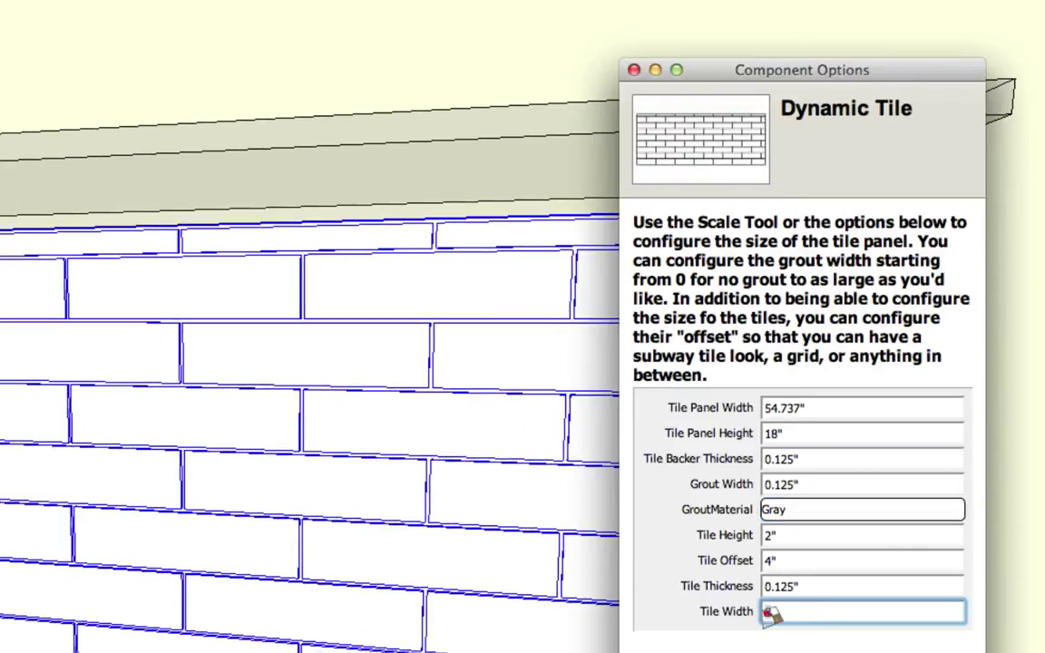
type("12")
key("Return")
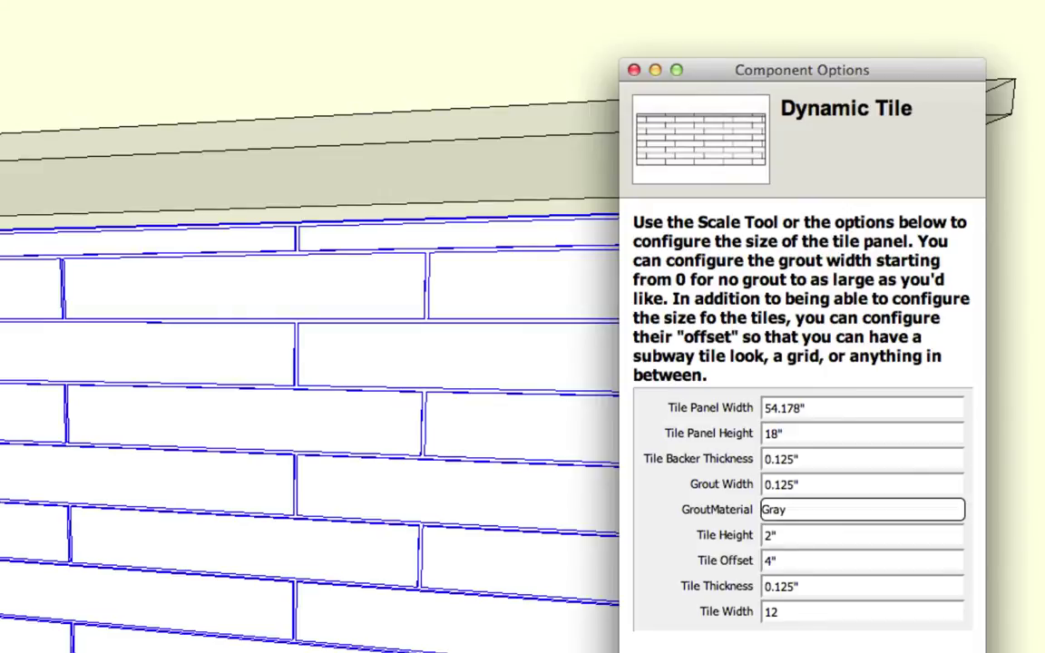
Step: Set the tile offset of the backsplash panel to 6 and check the running pattern across the whole panel
middle_click_drag(4, 607, 49, 619)
scroll(309, 363, "up", 2)
middle_click_drag(227, 400, 452, 363, "shift")
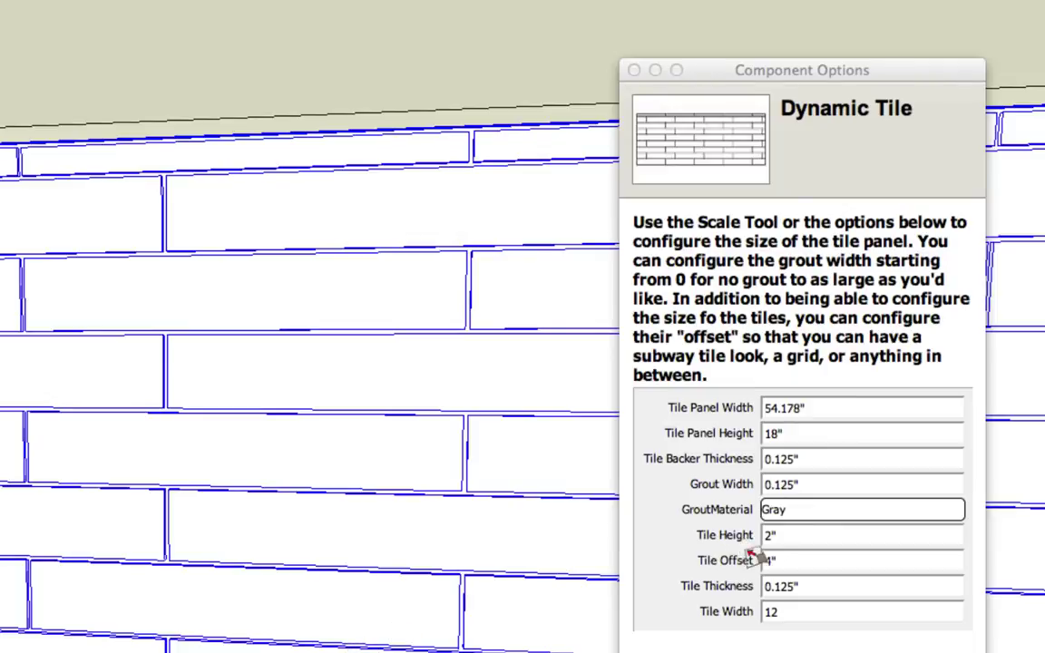
left_click(778, 561)
left_click(802, 561)
left_click_drag(803, 561, 737, 564)
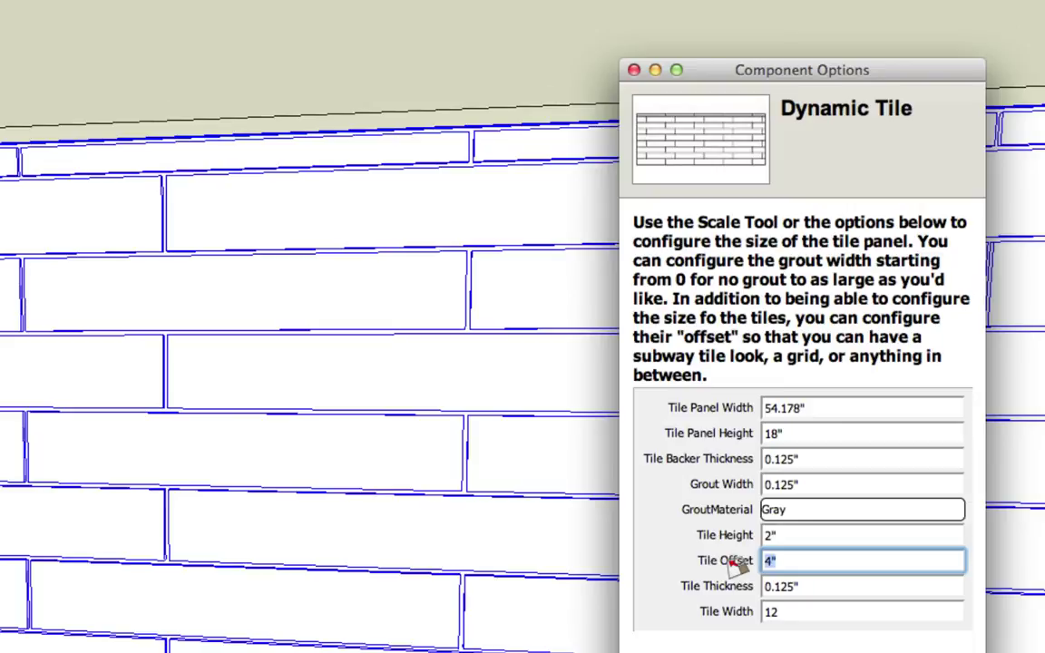
type("6")
key("Return")
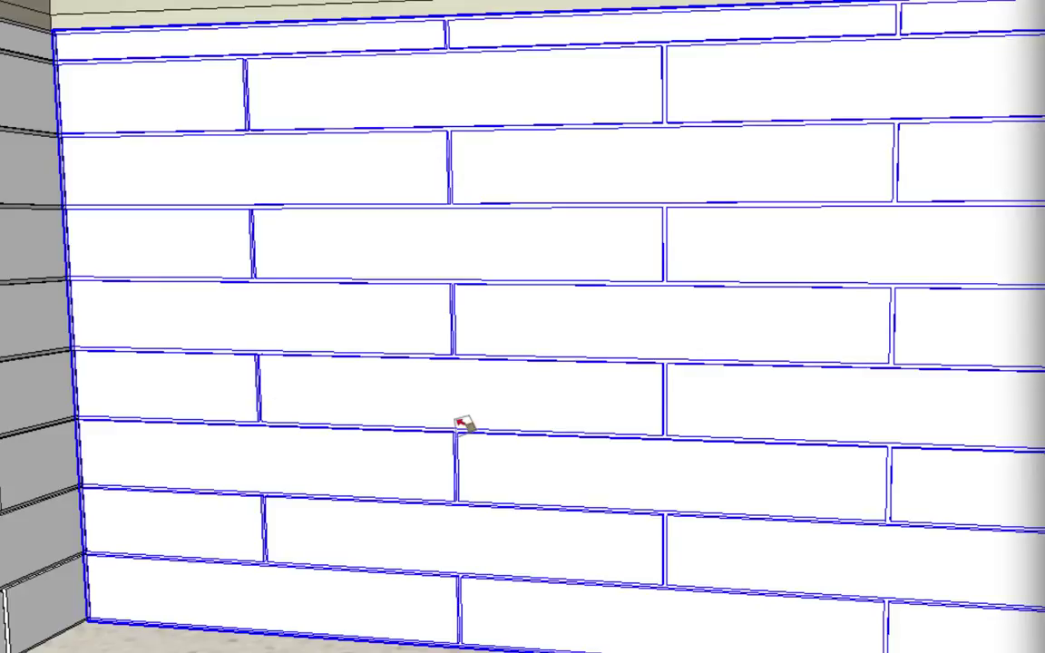
scroll(463, 424, "down", 5)
scroll(606, 426, "up", 4)
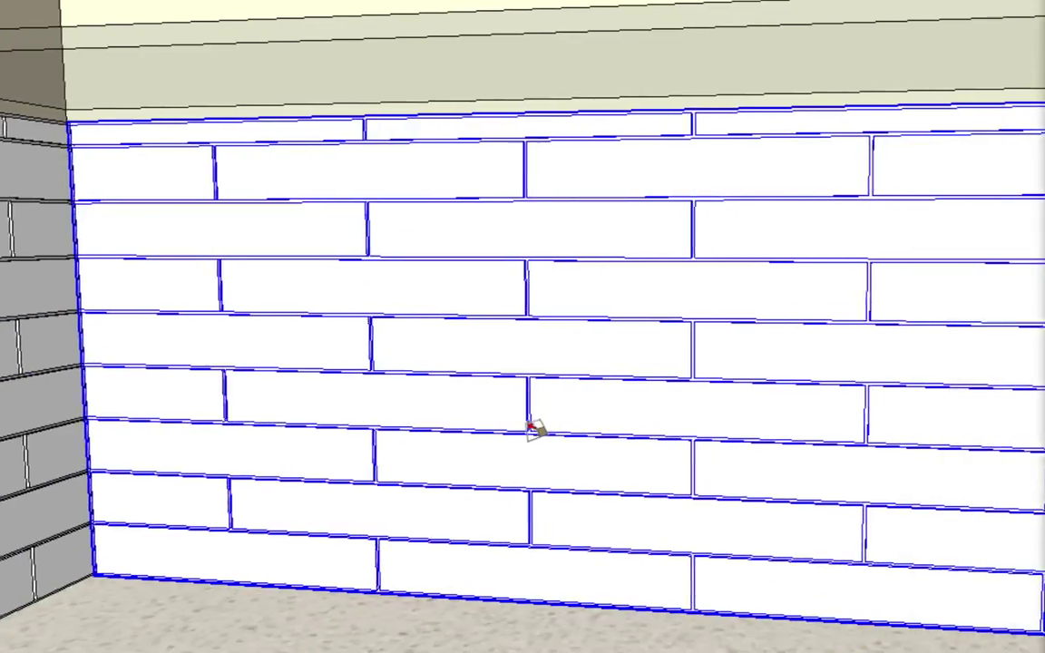
scroll(417, 402, "down", 3)
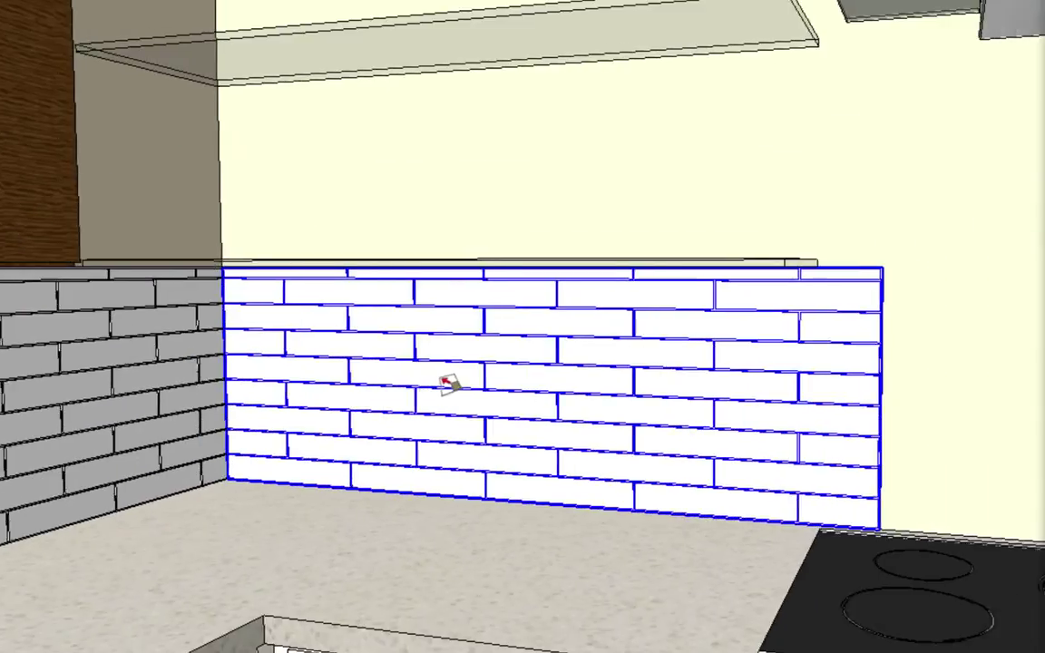